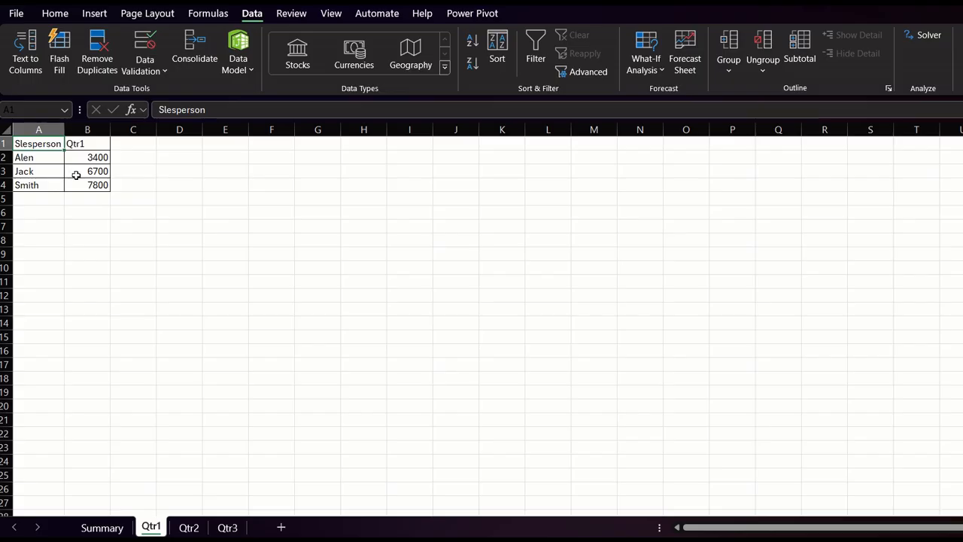
# Examine the sales tables on the Qtr1, Qtr2 and Qtr3 sheets and the empty layout on the Summary sheet.
pyautogui.click(189, 529)
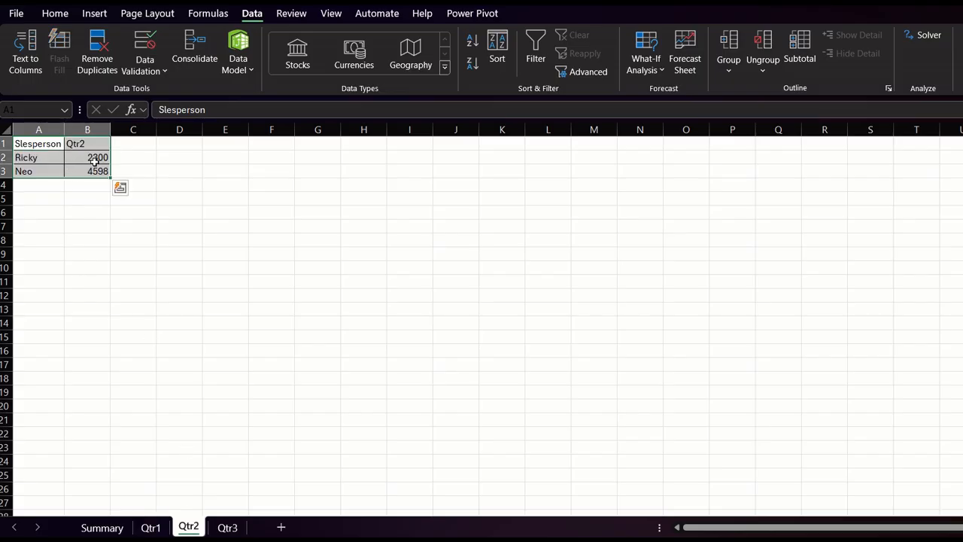
pyautogui.click(229, 530)
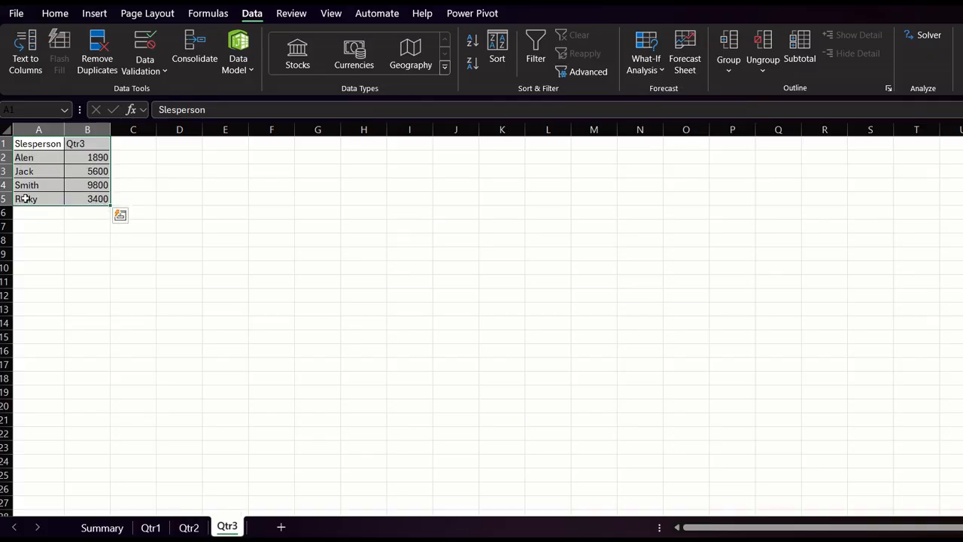
pyautogui.click(81, 172)
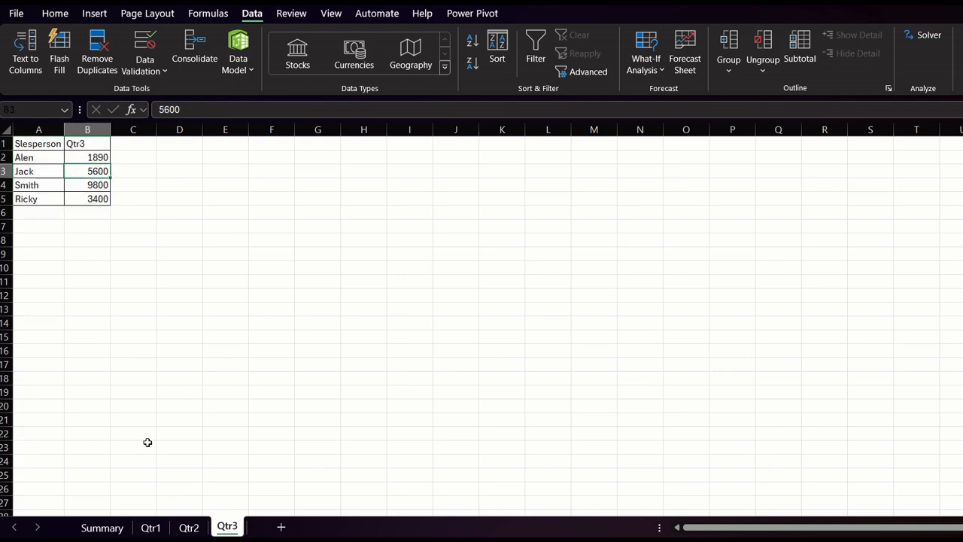
pyautogui.click(150, 527)
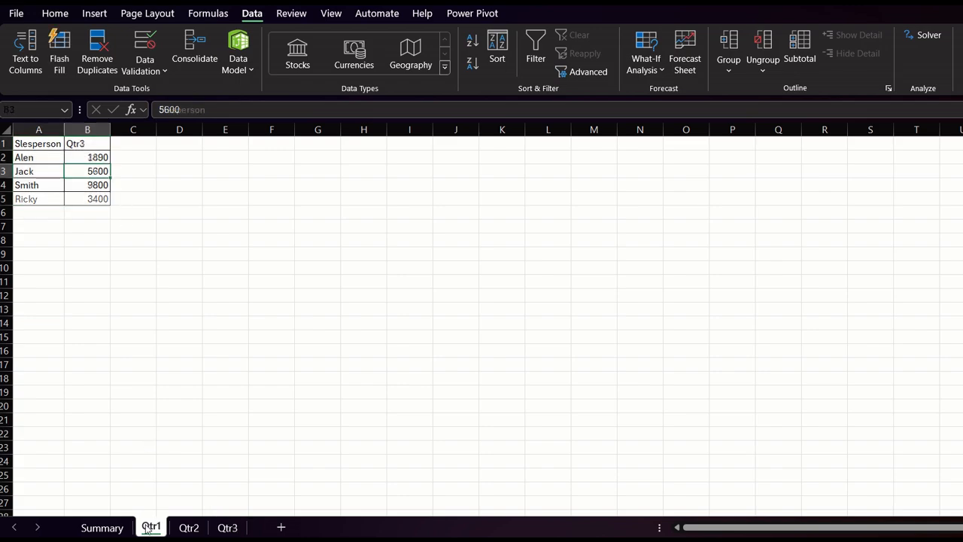
pyautogui.click(188, 528)
pyautogui.click(226, 528)
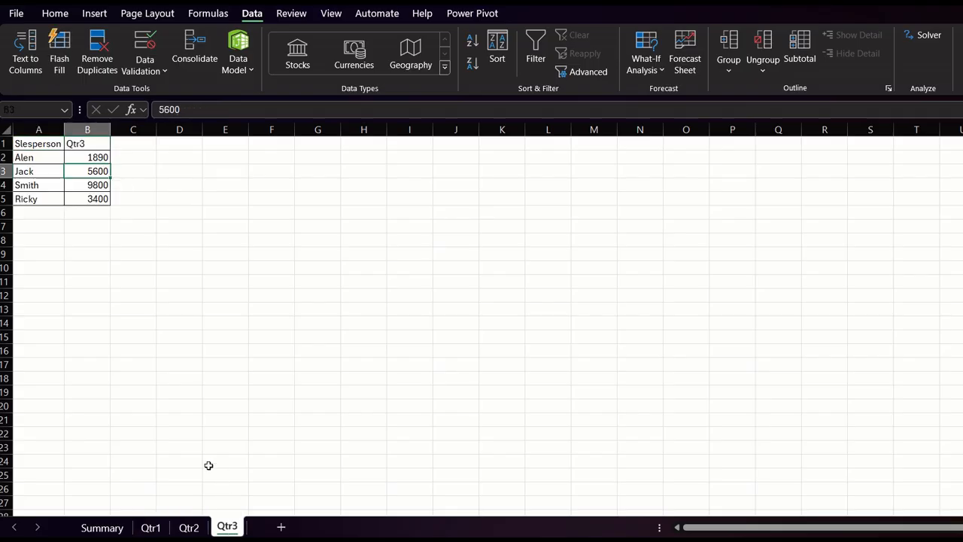
pyautogui.click(102, 527)
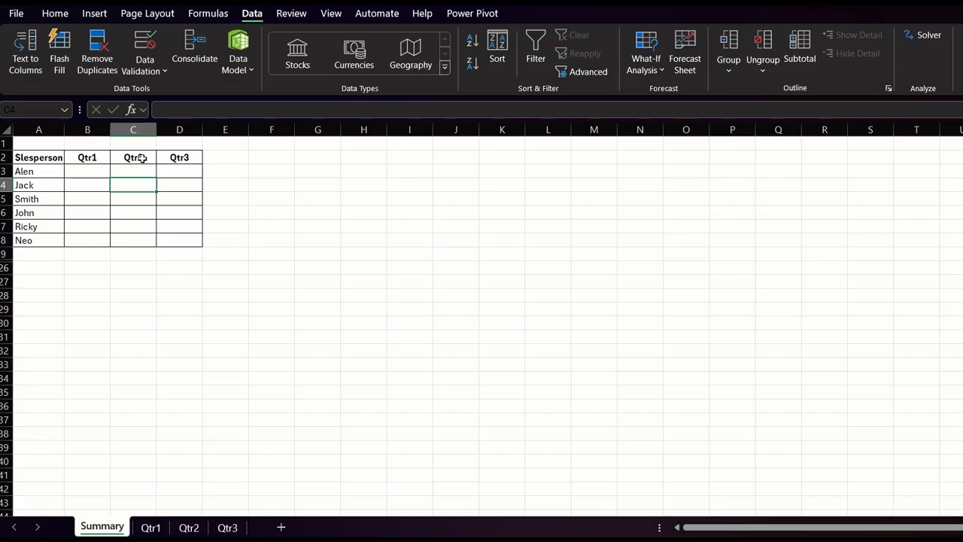
pyautogui.click(33, 175)
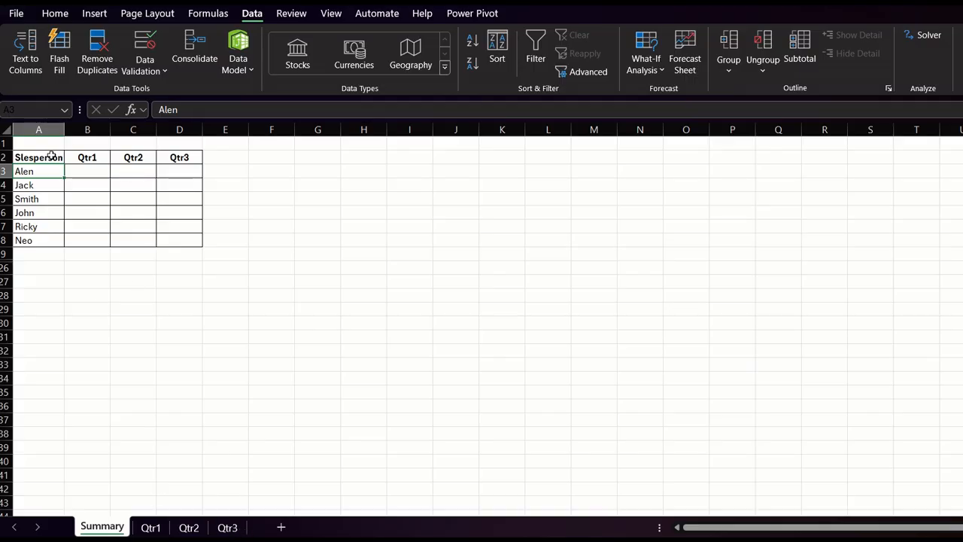
# Copy the first salesperson's sales figure from cell B2 of the Qtr1 sheet into cell B3 of the Summary sheet.
pyautogui.click(97, 171)
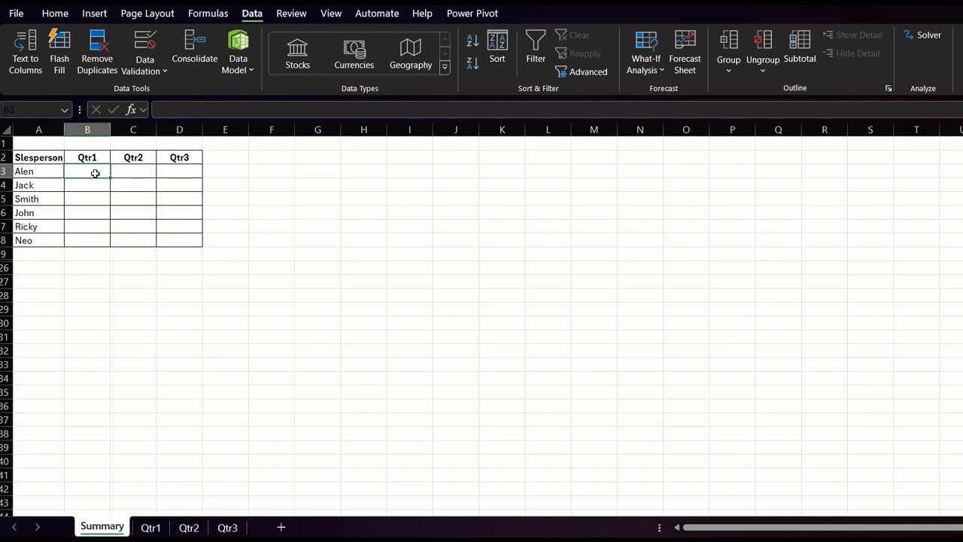
pyautogui.click(152, 527)
pyautogui.click(100, 158)
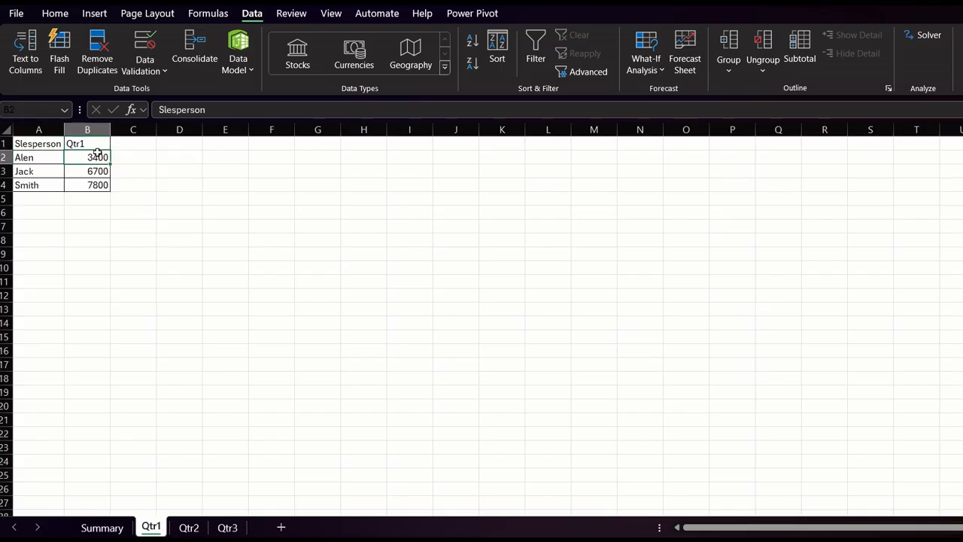
pyautogui.hotkey('ctrl', 'c')
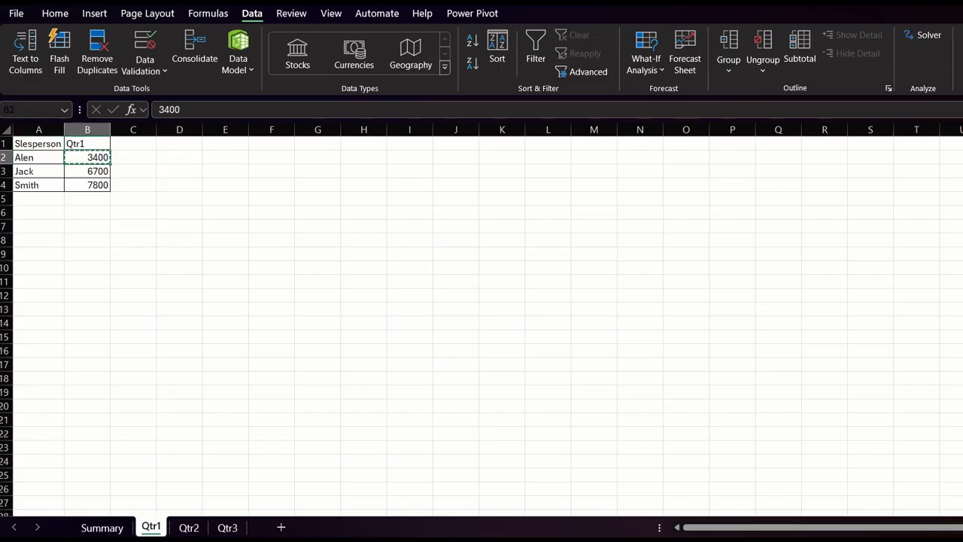
pyautogui.click(101, 529)
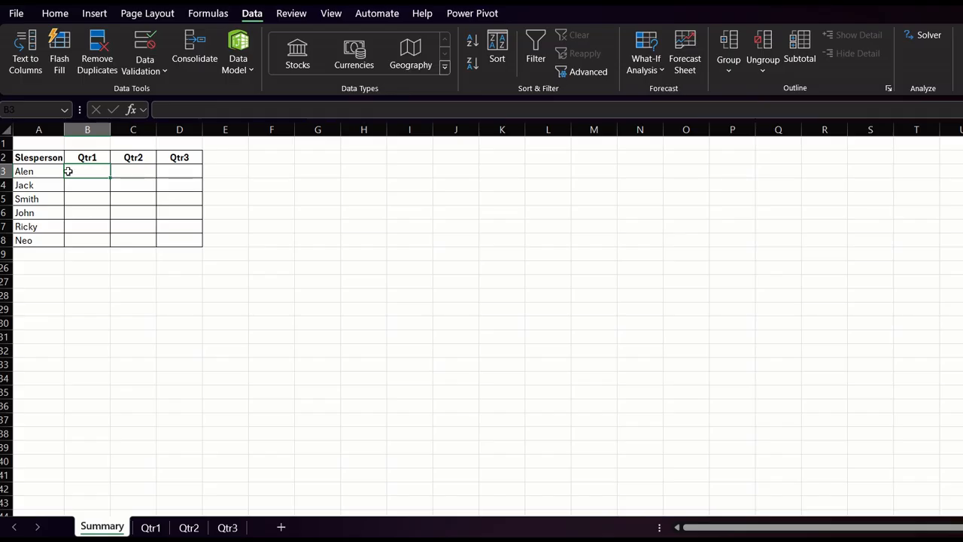
pyautogui.hotkey('ctrl', 'v')
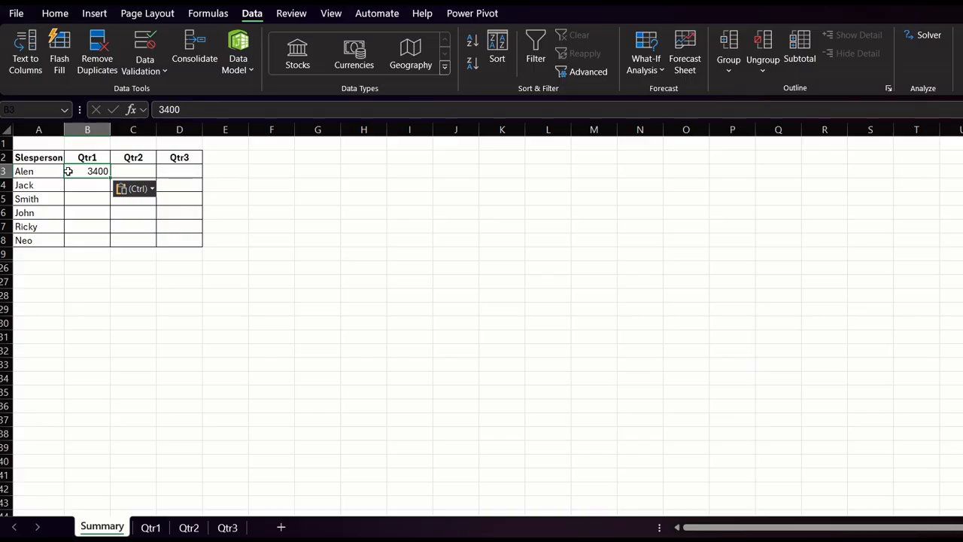
# Copy the sales figure from cell B3 of the Qtr2 sheet into cell C8 of the Summary sheet.
pyautogui.click(193, 531)
pyautogui.click(85, 172)
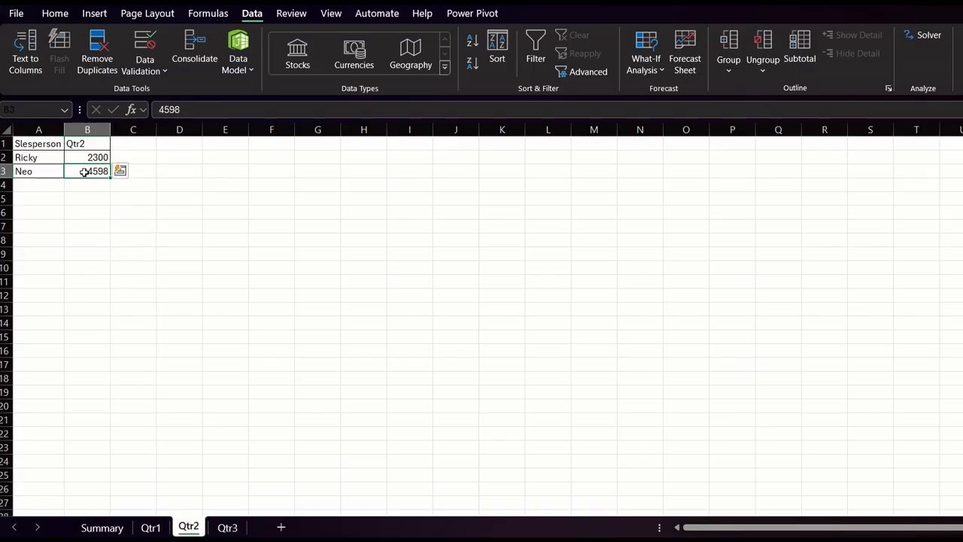
pyautogui.hotkey('ctrl', 'c')
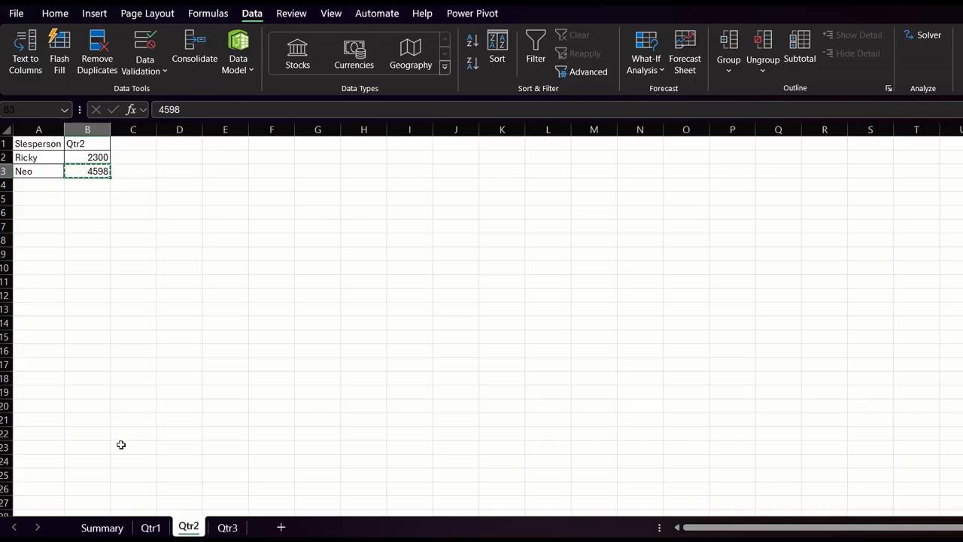
pyautogui.click(109, 527)
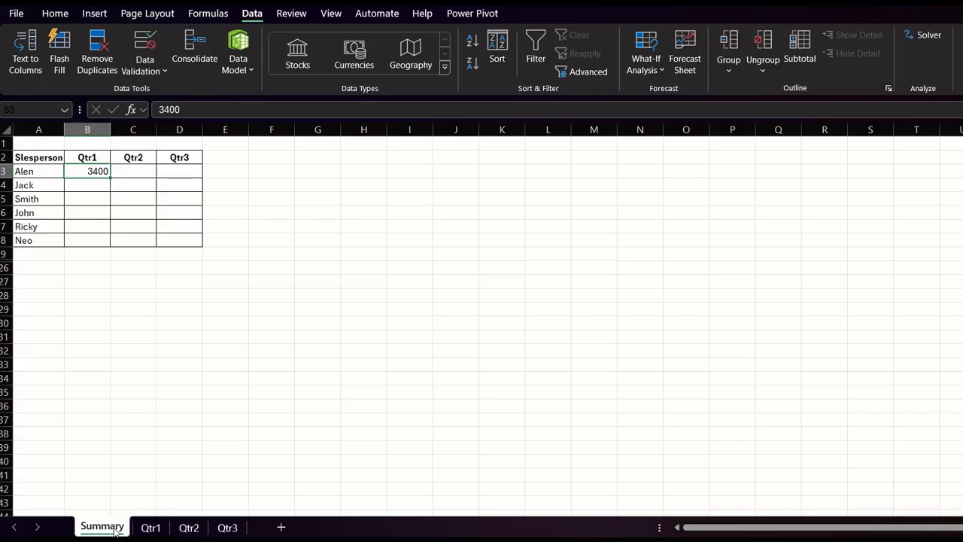
pyautogui.click(123, 241)
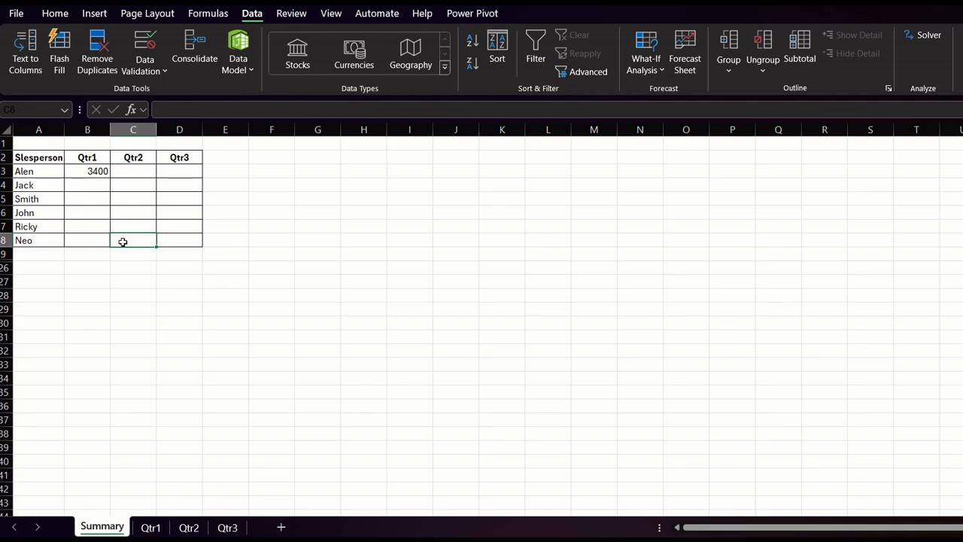
pyautogui.hotkey('ctrl', 'v')
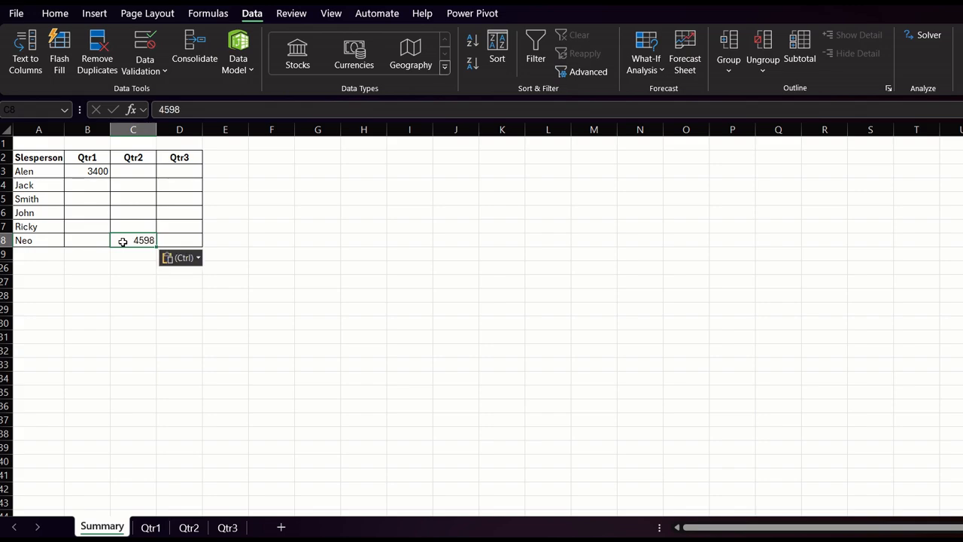
# Clear the pasted figures from cells B3 and C8 of the Summary sheet.
pyautogui.click(99, 175)
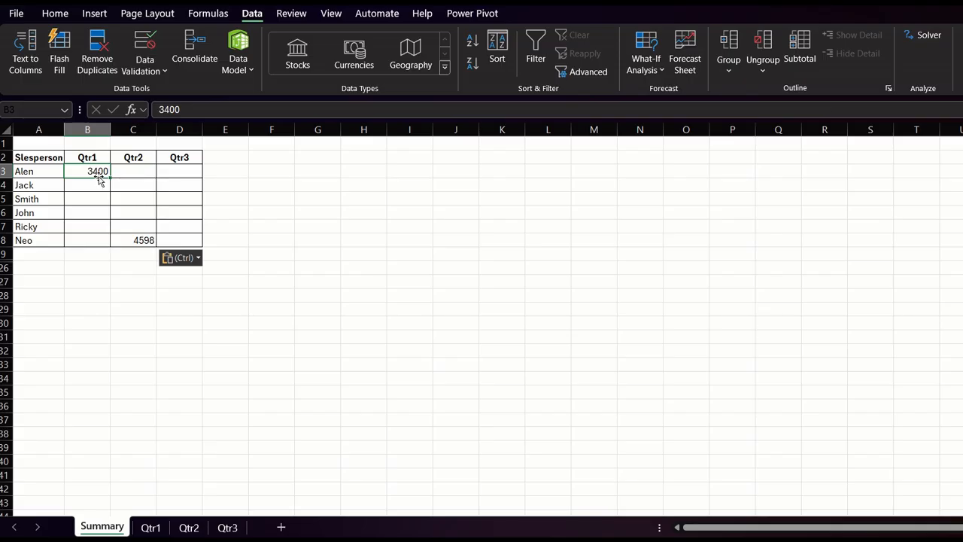
pyautogui.press('Delete')
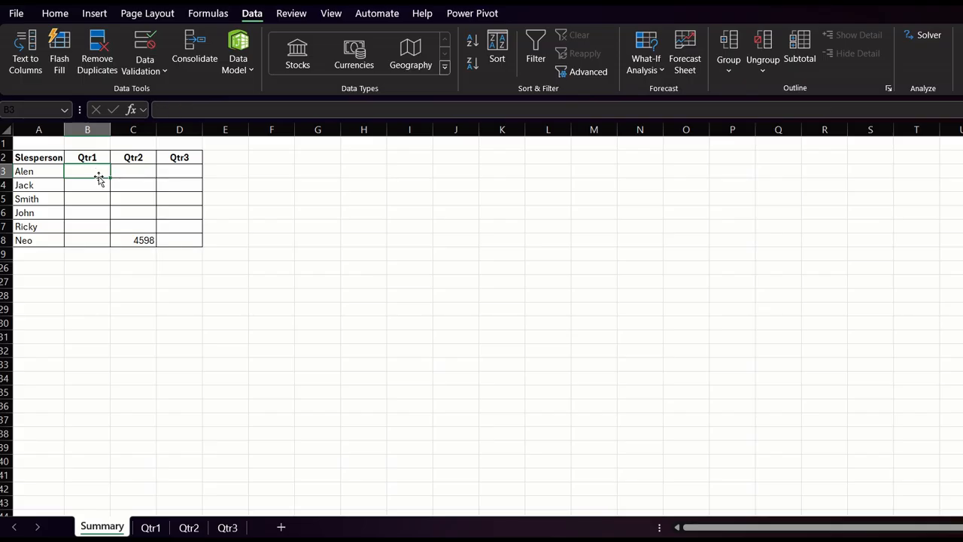
pyautogui.click(141, 243)
pyautogui.press('Delete')
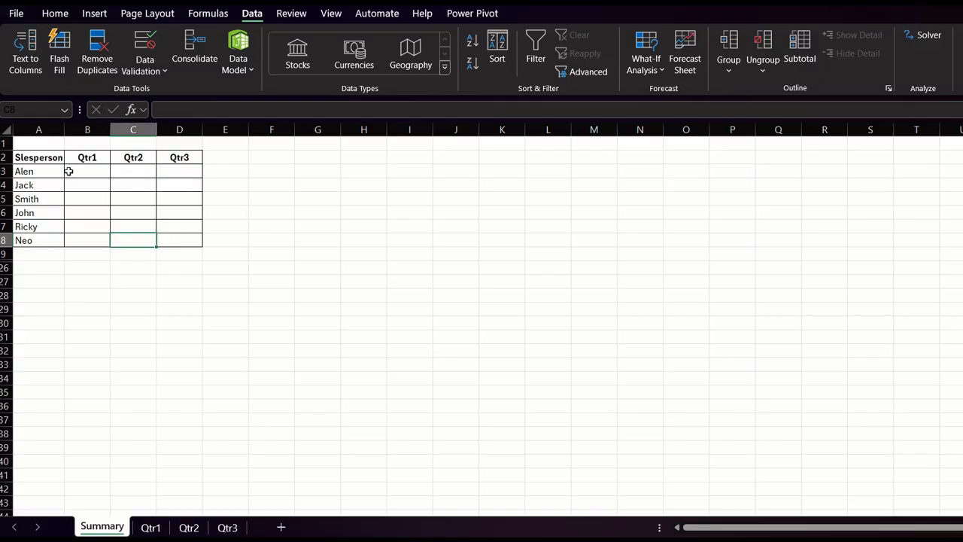
# Start Consolidate for the Summary range A2:D8 with Sum as the function.
pyautogui.moveTo(59, 158); pyautogui.dragTo(167, 240)
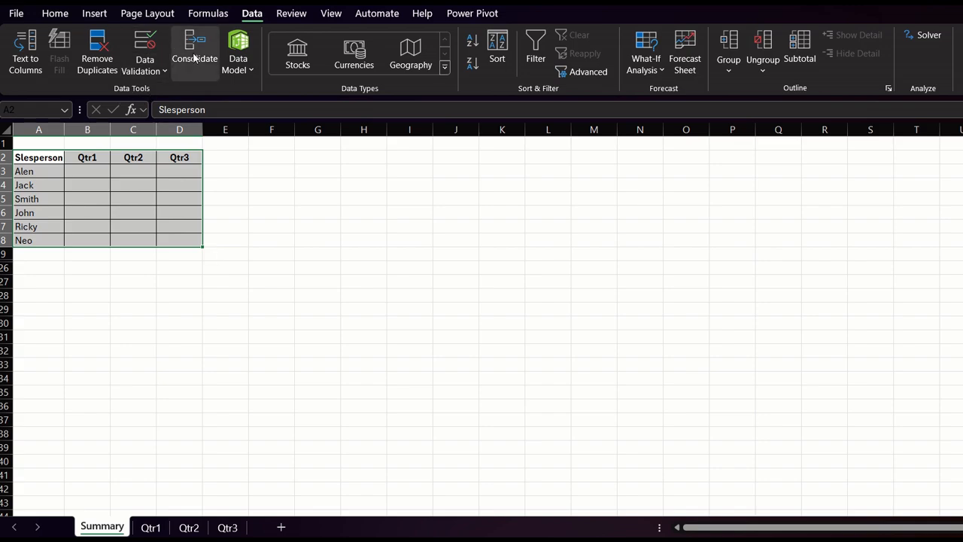
pyautogui.click(193, 52)
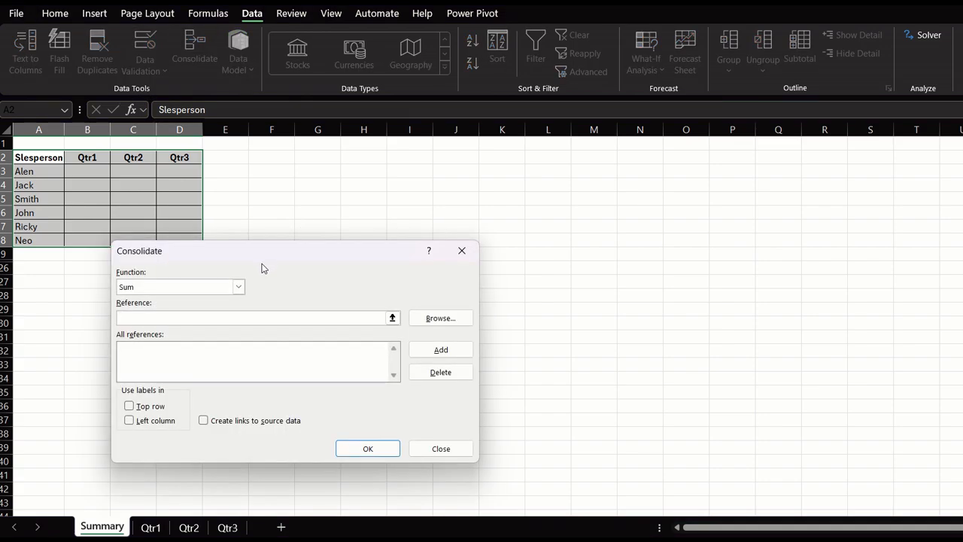
pyautogui.moveTo(263, 257); pyautogui.dragTo(381, 185)
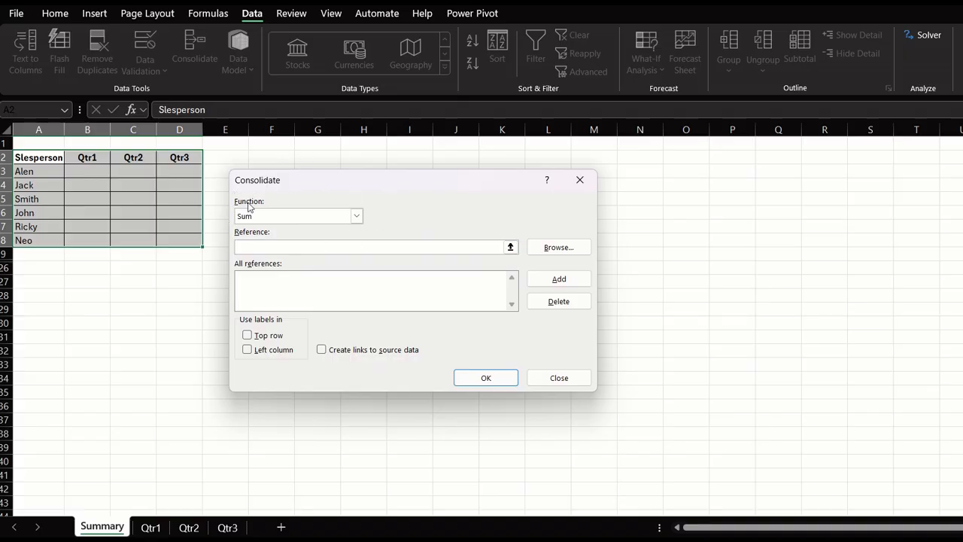
pyautogui.click(356, 217)
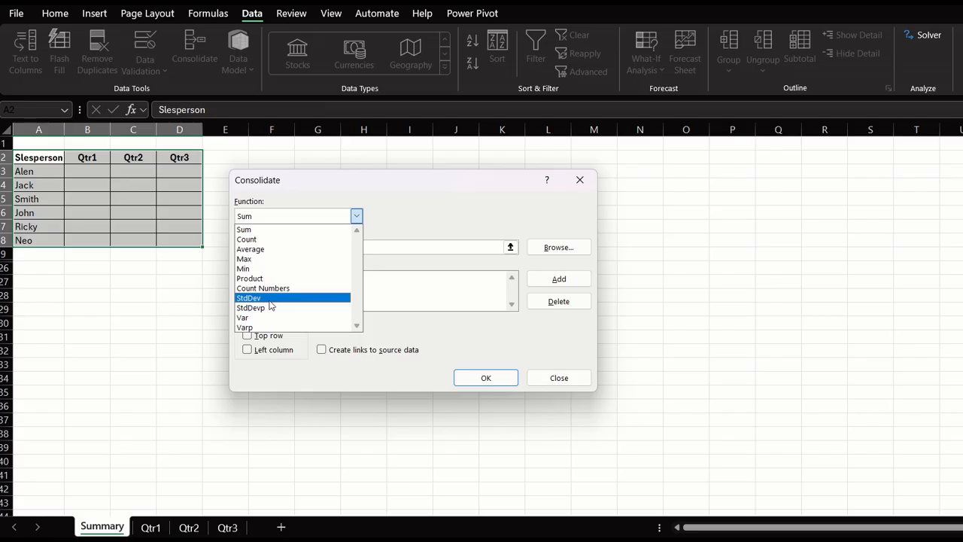
pyautogui.click(269, 233)
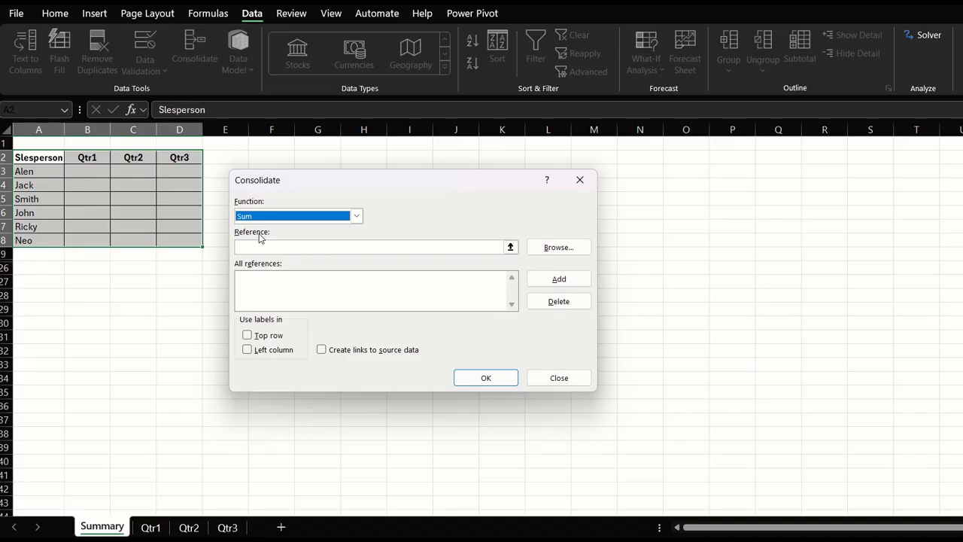
# Add range A1:B4 of the Qtr1 sheet to the consolidation references.
pyautogui.click(256, 244)
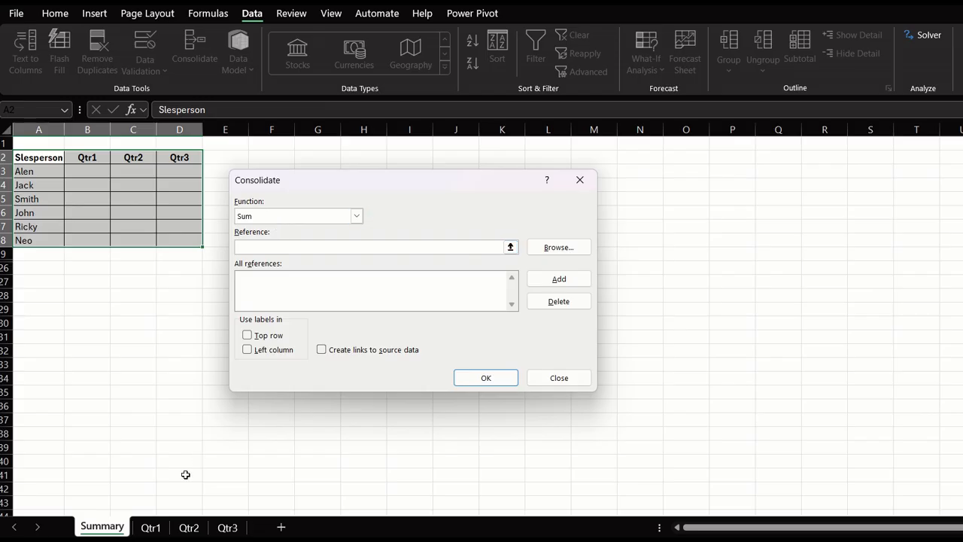
pyautogui.click(154, 530)
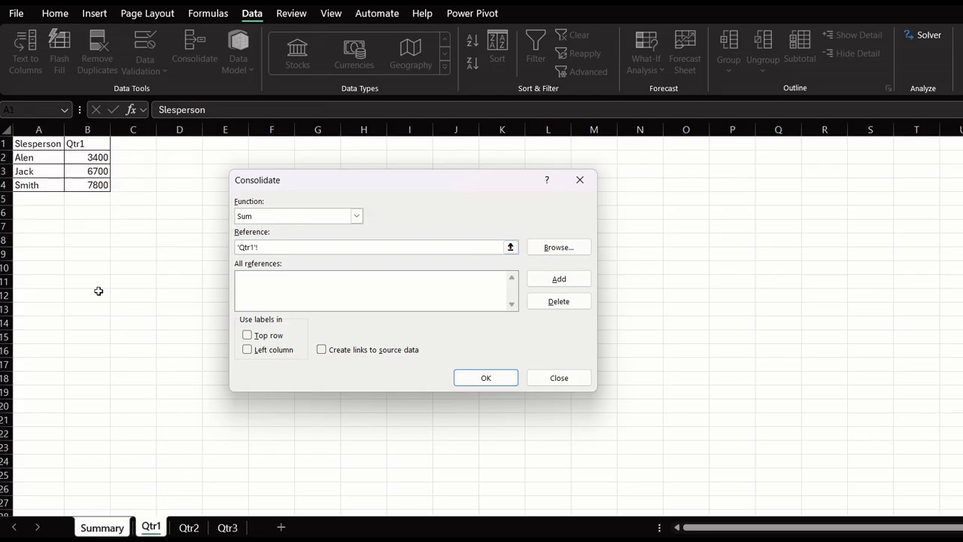
pyautogui.moveTo(35, 144); pyautogui.dragTo(88, 184)
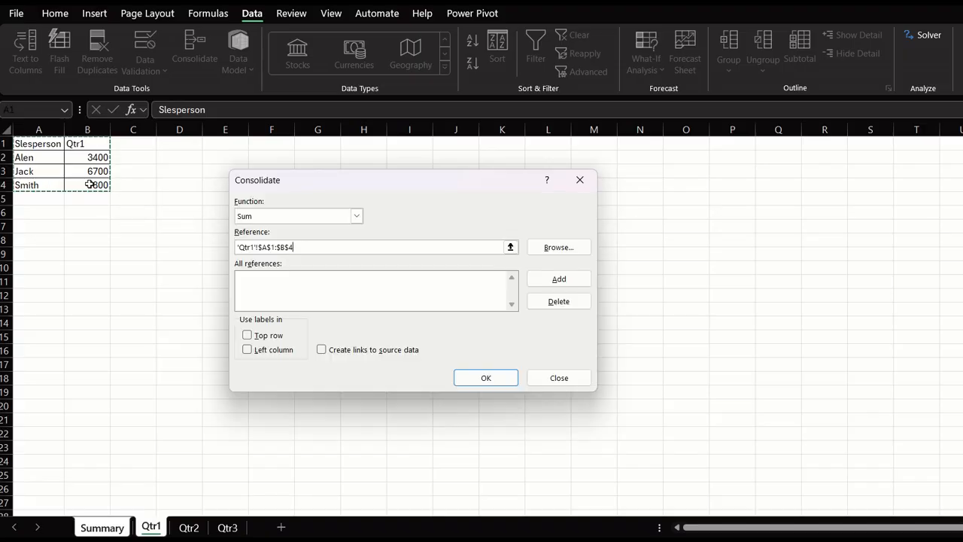
pyautogui.click(560, 280)
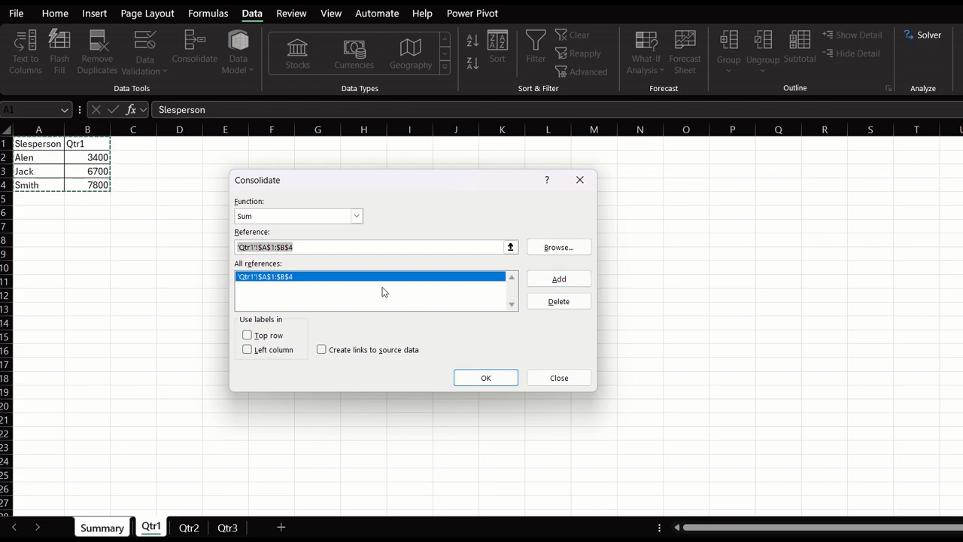
# Add range A1:B3 of the Qtr2 sheet to the consolidation references.
pyautogui.click(188, 528)
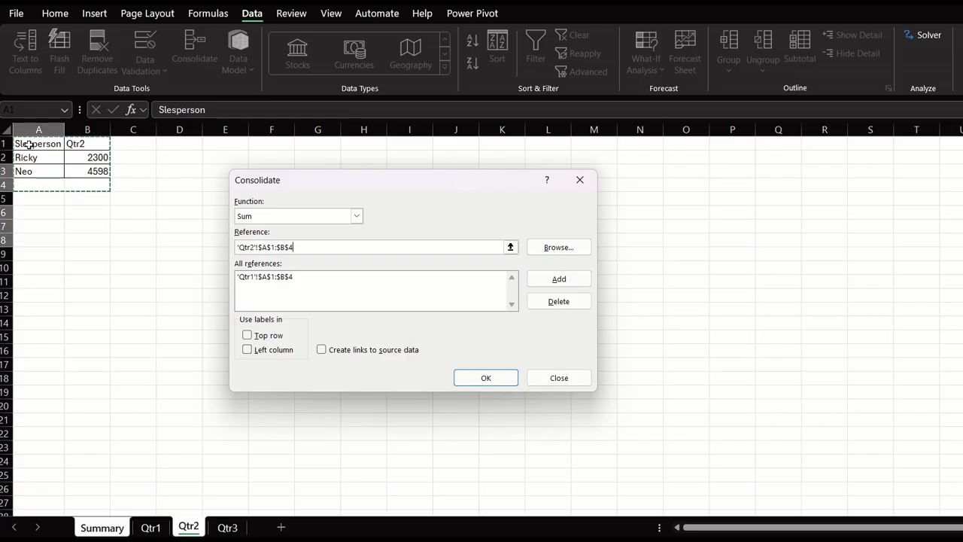
pyautogui.moveTo(28, 143); pyautogui.dragTo(80, 172)
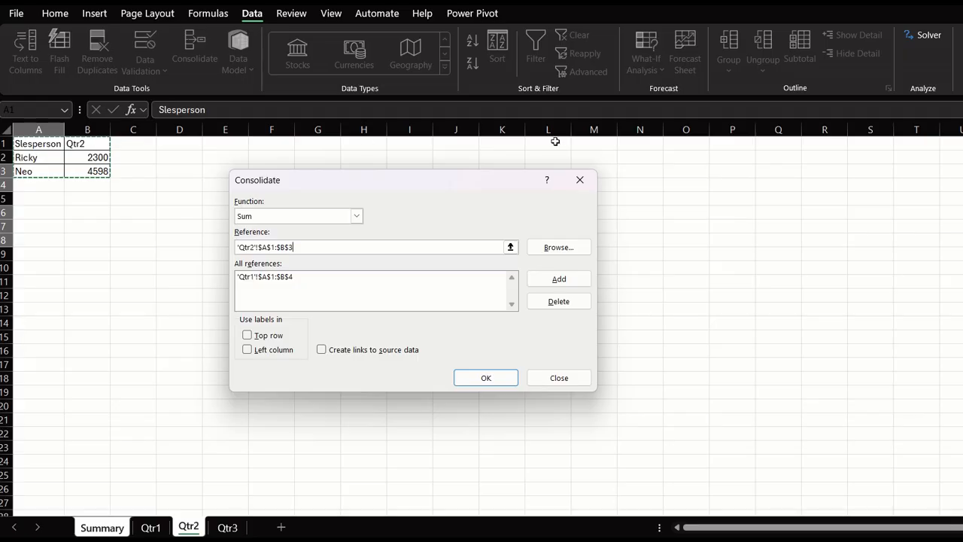
pyautogui.click(550, 279)
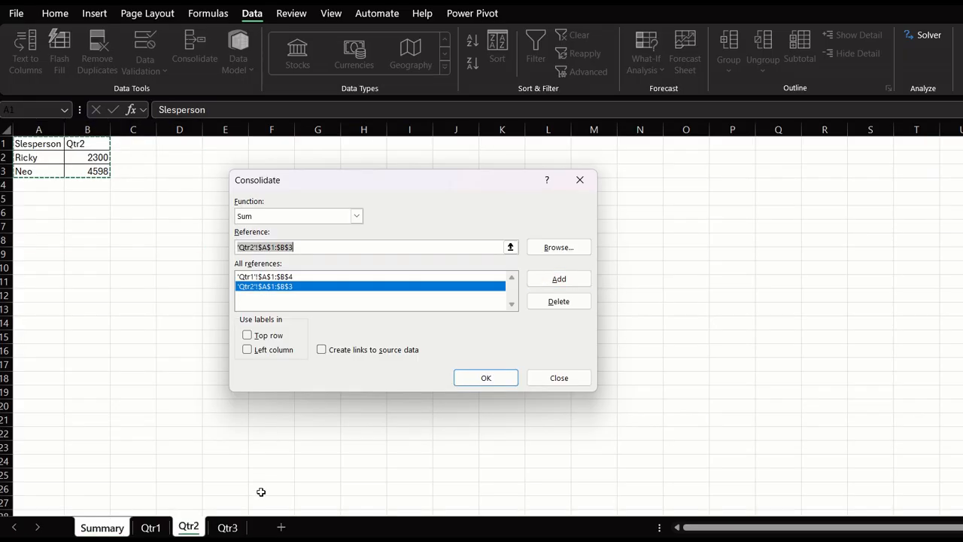
# Add range A1:B5 of the Qtr3 sheet to the consolidation references.
pyautogui.click(228, 527)
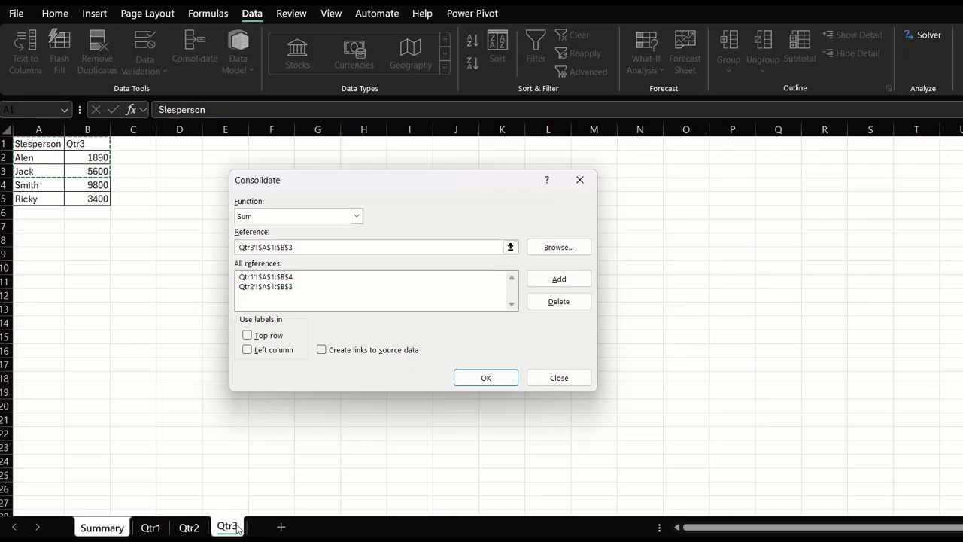
pyautogui.moveTo(43, 144); pyautogui.dragTo(87, 194)
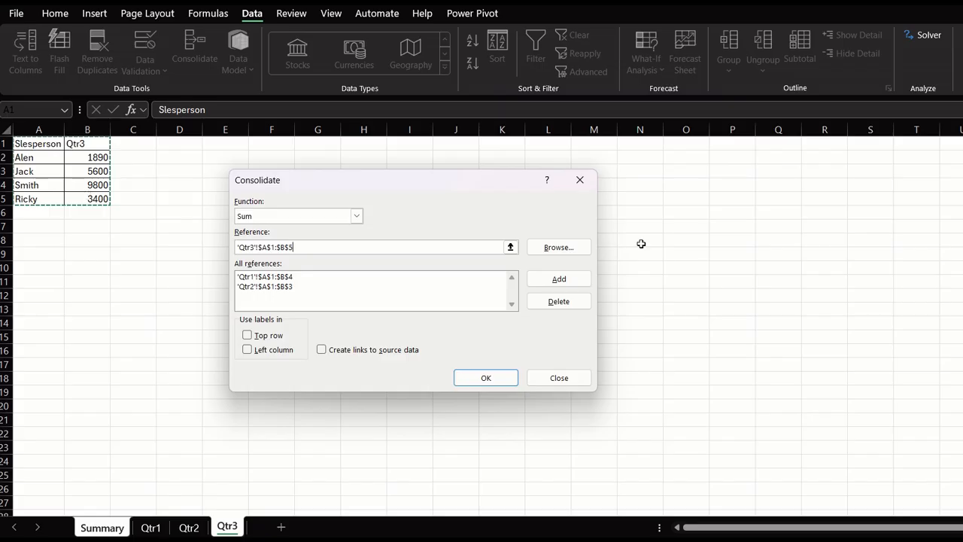
pyautogui.click(585, 280)
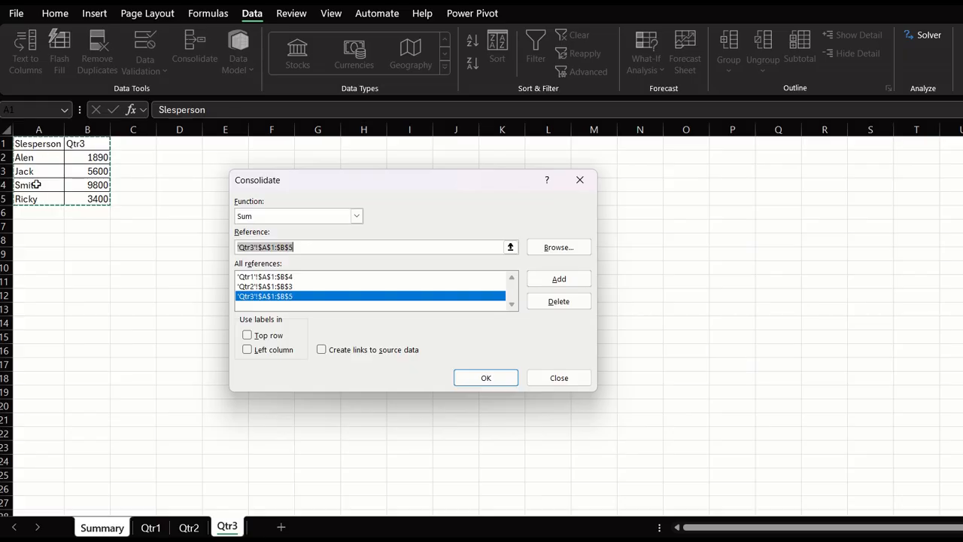
# Use labels from the top row and left column, create links to source data, and run the consolidation.
pyautogui.click(248, 337)
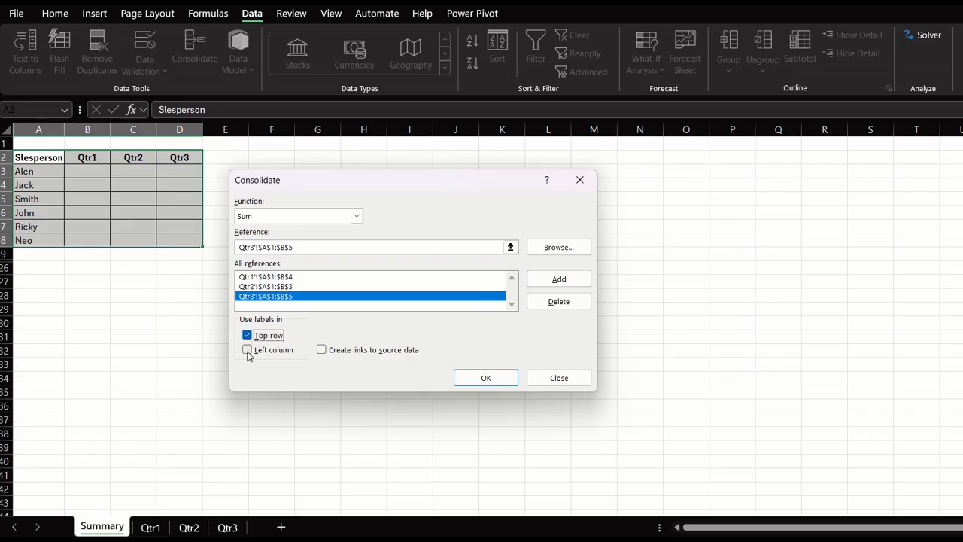
pyautogui.click(248, 351)
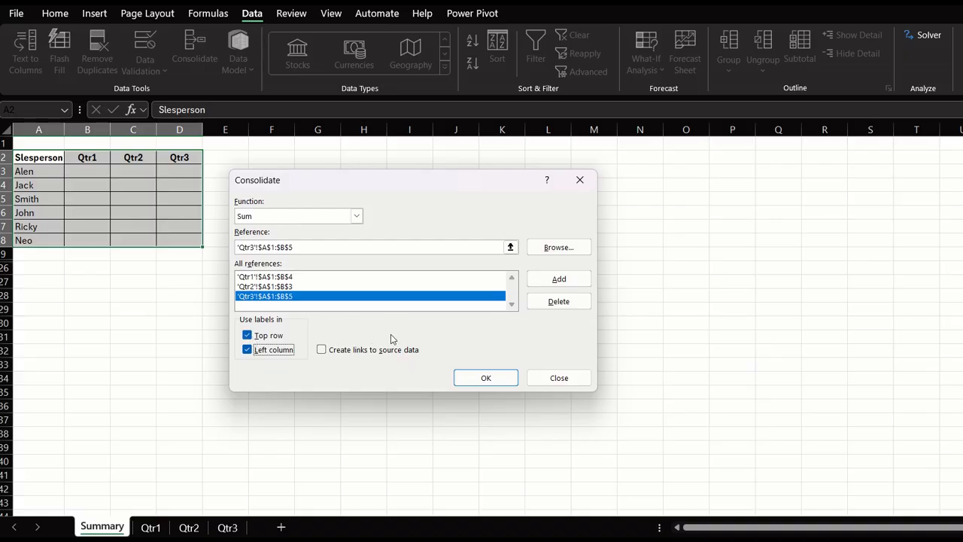
pyautogui.click(322, 350)
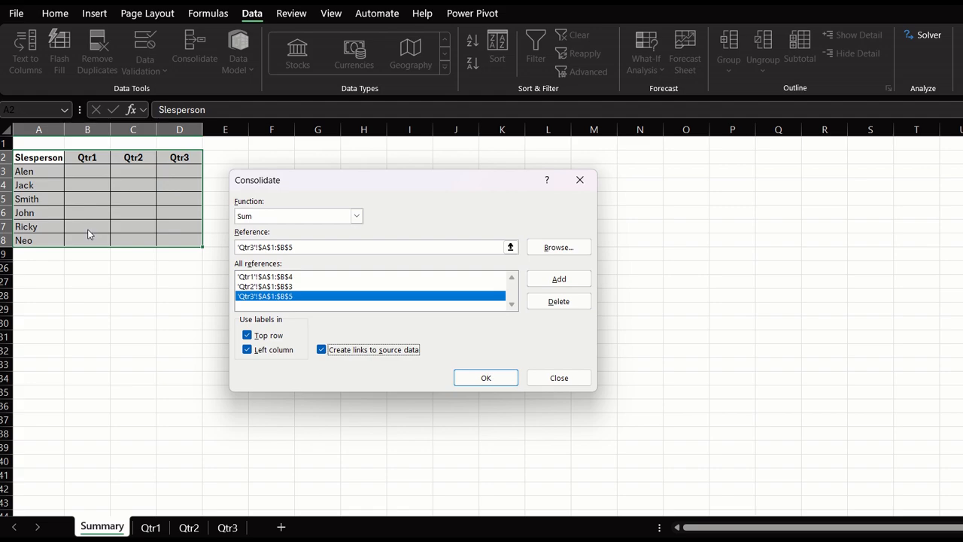
pyautogui.click(321, 348)
pyautogui.click(322, 350)
pyautogui.click(486, 378)
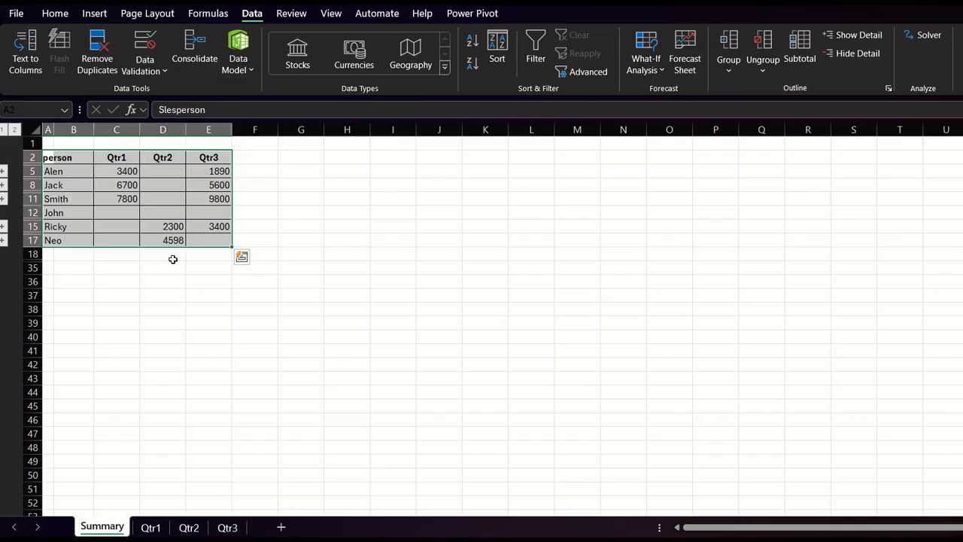
# Review the Qtr1, Qtr2 and Qtr3 sheets and compare their figures with the consolidated table on the Summary sheet.
pyautogui.click(150, 527)
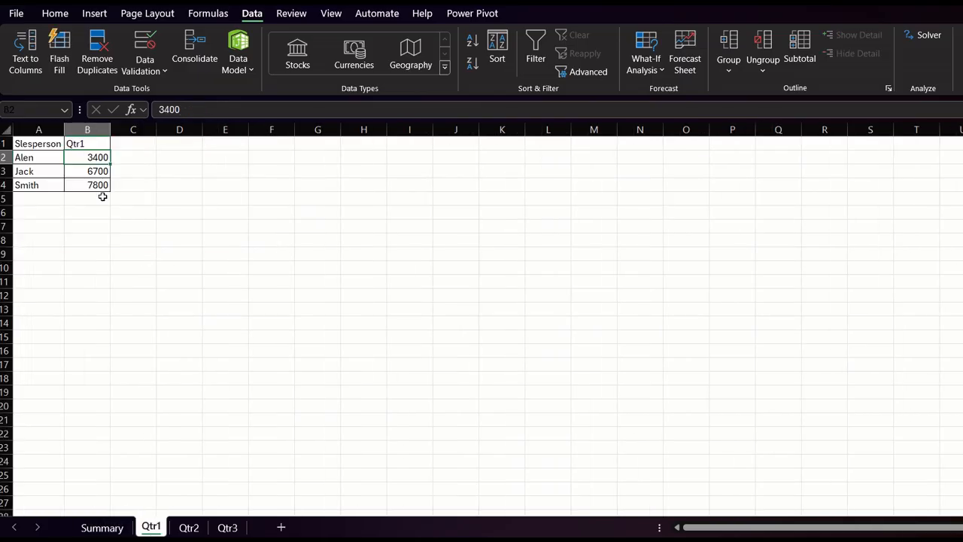
pyautogui.click(189, 527)
pyautogui.click(225, 527)
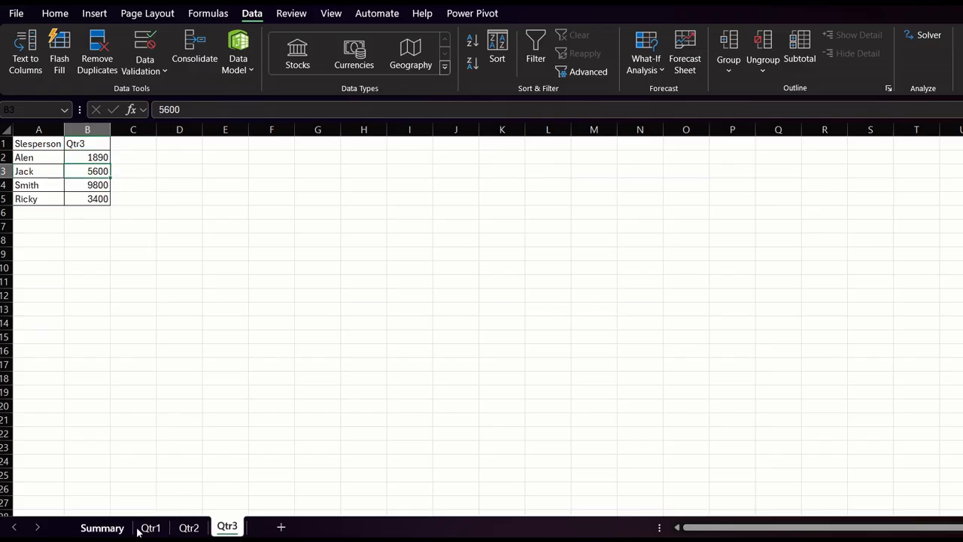
pyautogui.click(102, 528)
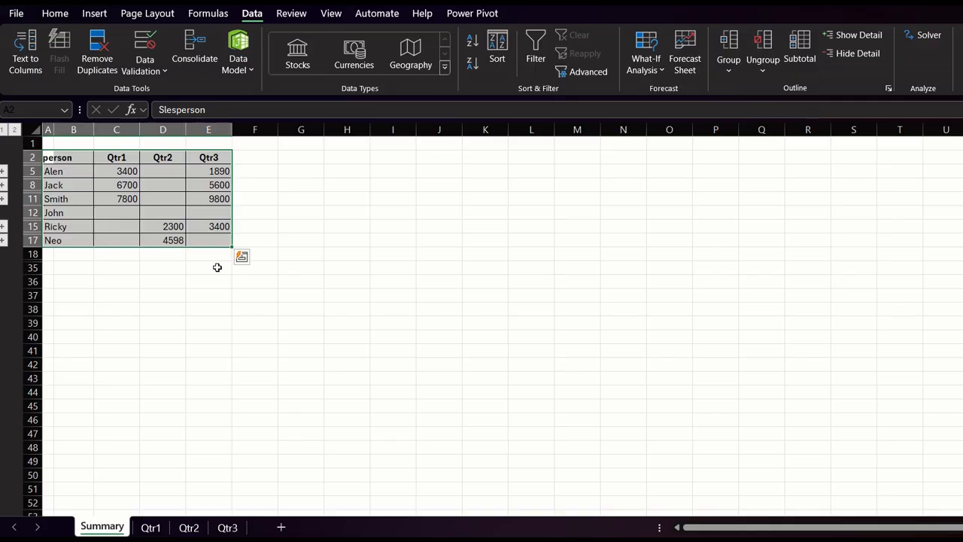
pyautogui.moveTo(438, 2)
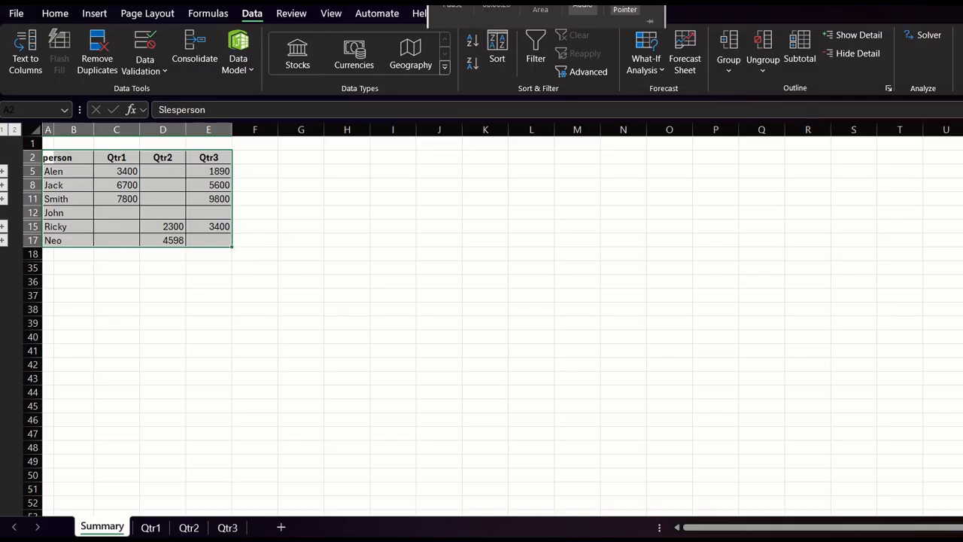